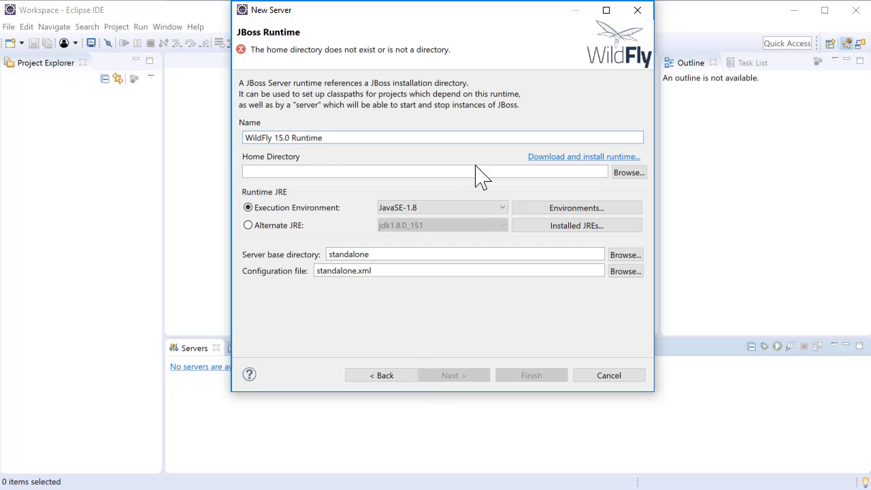
Set the WildFly 15.0 Runtime home directory to C:\Workspace\wildfly-15.0.1.Final and finish creating the server
click(622, 174)
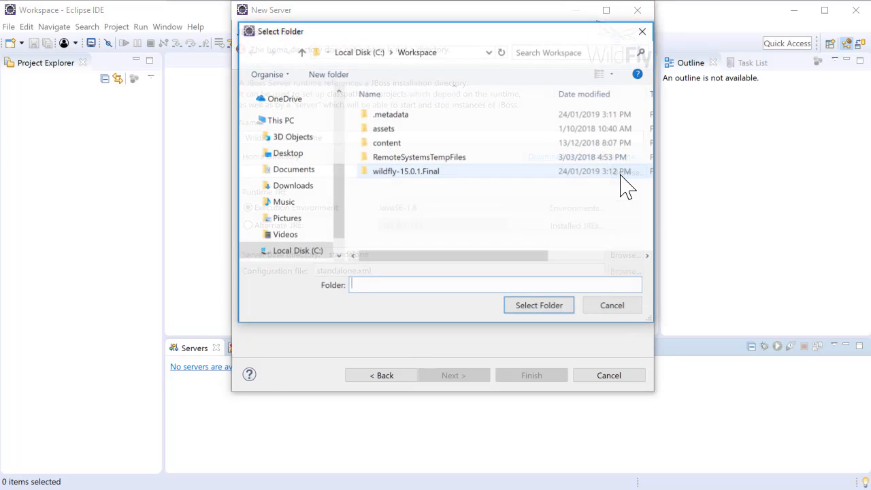
click(389, 171)
click(531, 306)
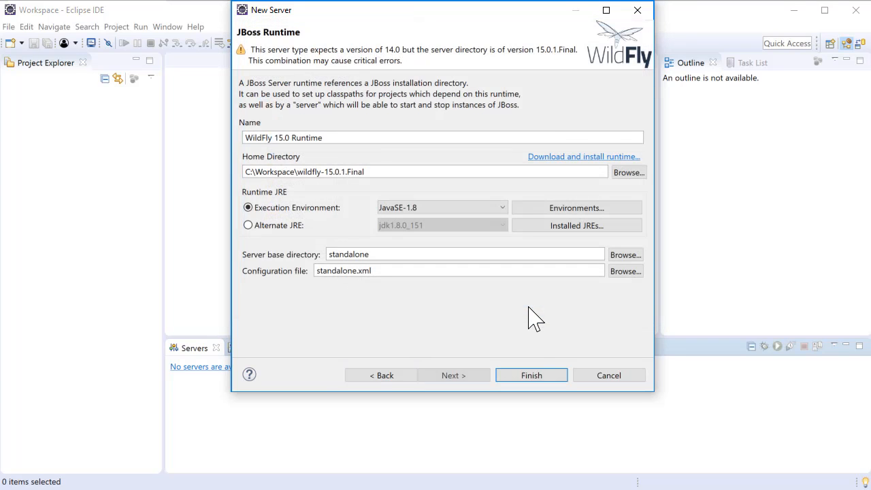
click(534, 376)
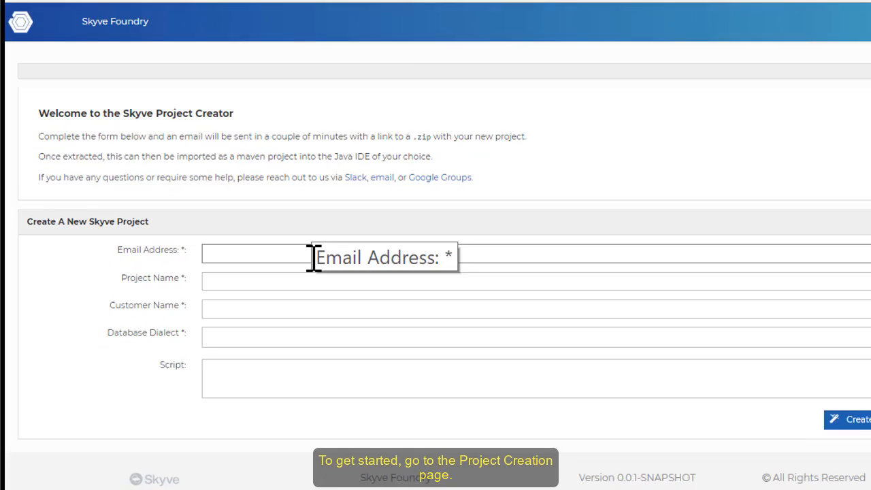
Create a new Skyve project with the contact email address, project name Hello World, customer name skyve and database dialect H2
click(265, 293)
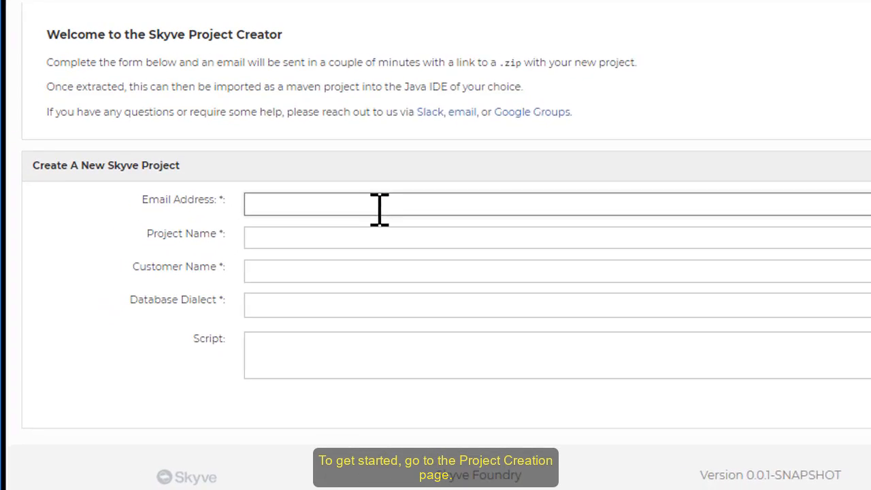
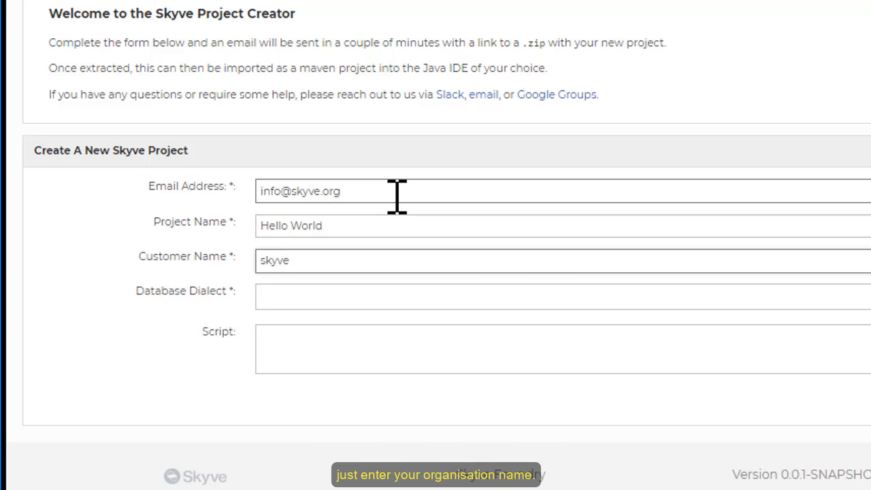
key(Tab)
click(379, 298)
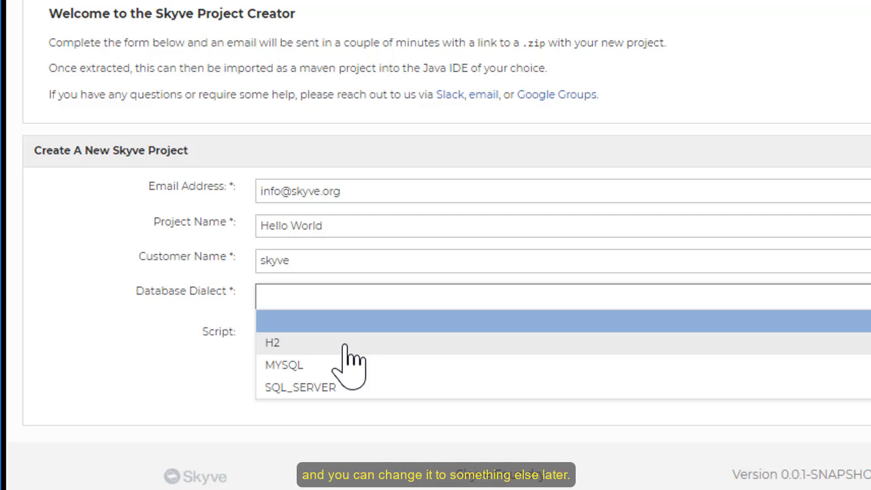
click(348, 343)
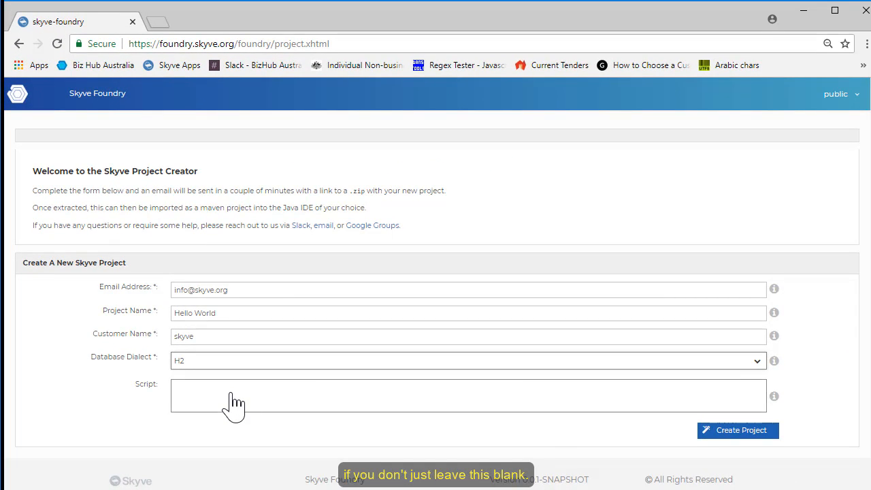
click(716, 436)
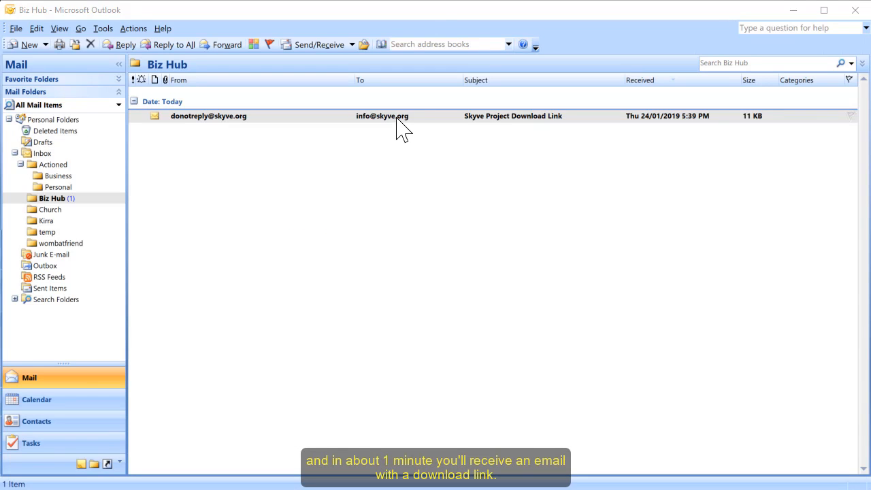
Open the Skyve Project Download Link message in Outlook and download the project zip from its link
double_click(401, 117)
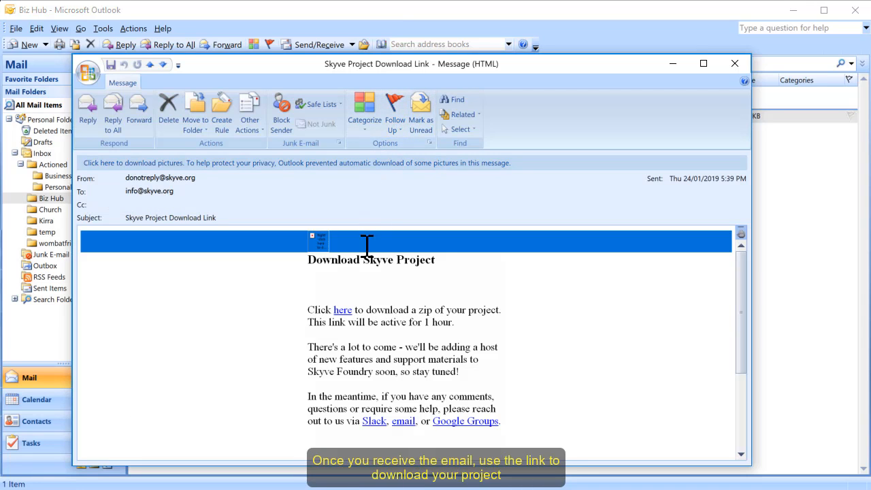
click(343, 311)
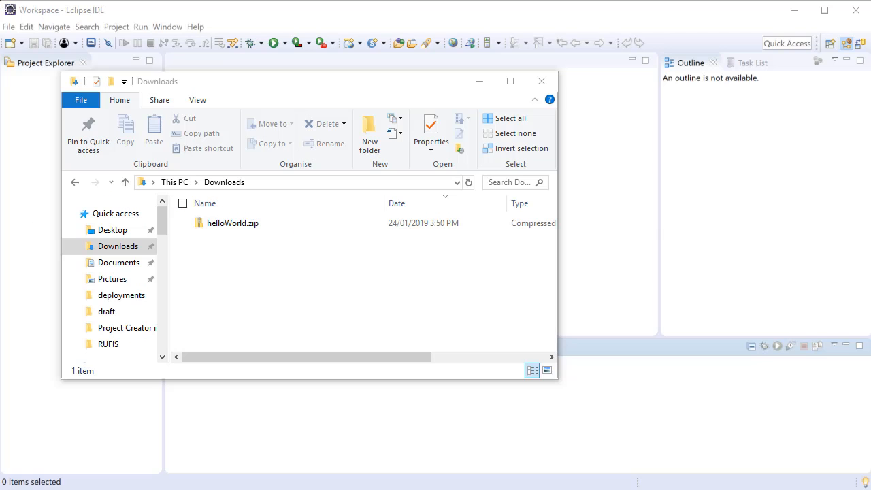
Extract helloWorld.zip from Downloads into C:\Workspace with 7-Zip, without adding a separate helloWorld subfolder
click(213, 228)
right_click(214, 228)
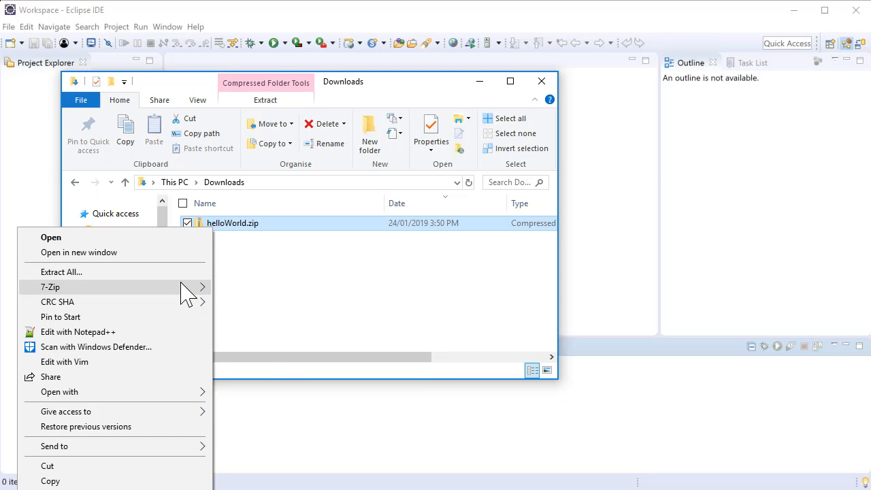
mouse_move(185, 289)
click(234, 317)
click(487, 294)
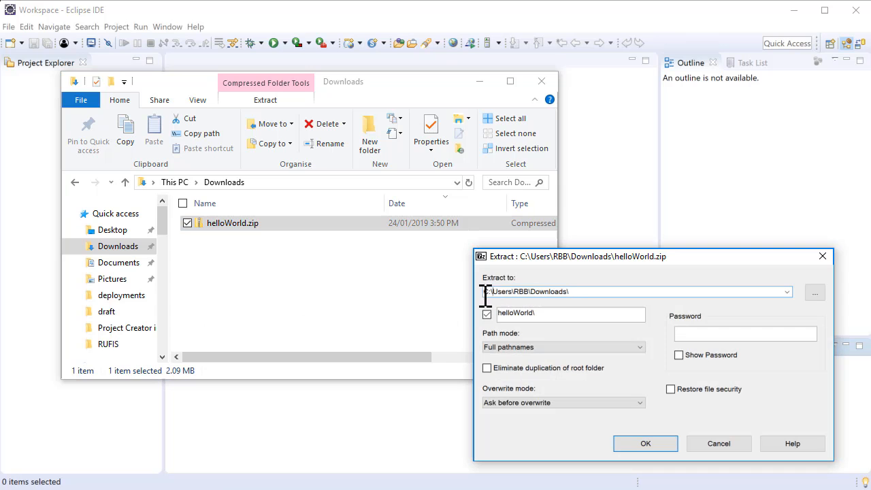
key(shift+End)
text(Work)
click(486, 313)
click(645, 443)
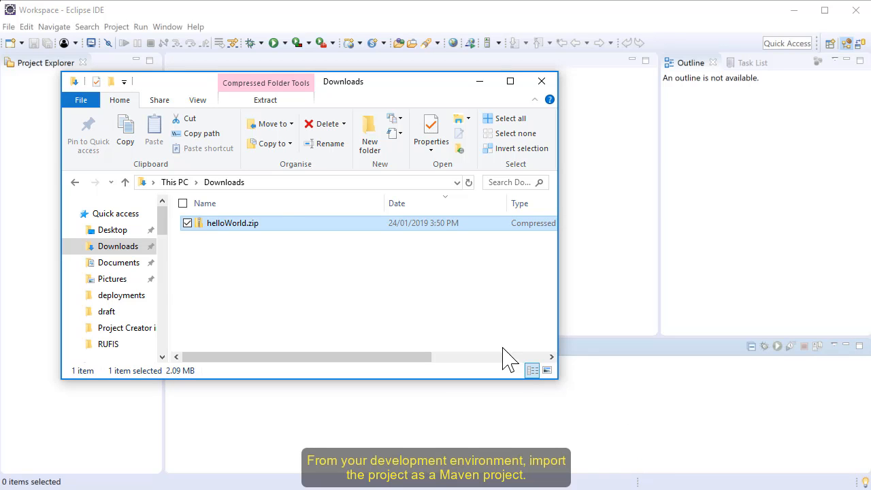
Import C:\Workspace\helloWorld into the Eclipse workspace as an existing Maven project, with its pom.xml selected
click(9, 27)
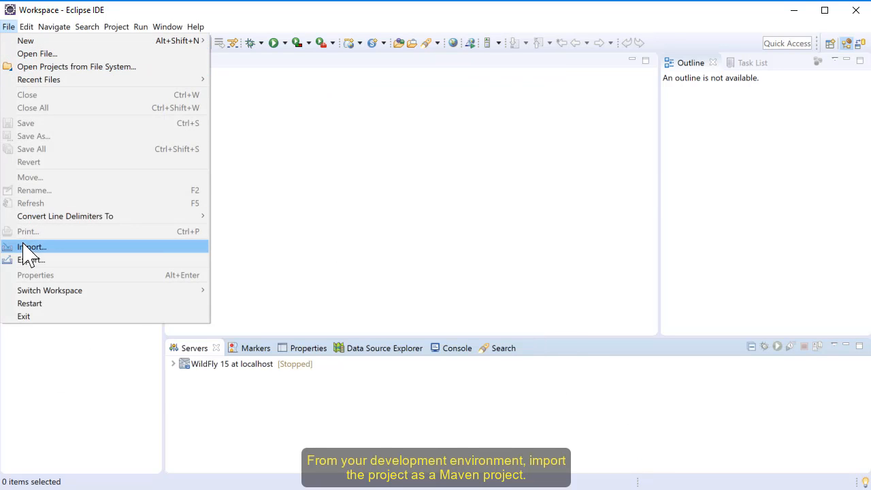
click(24, 246)
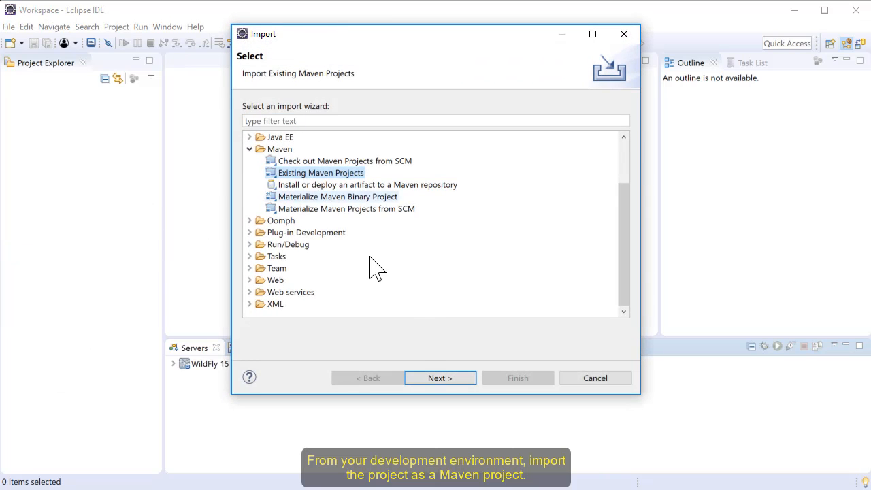
click(435, 378)
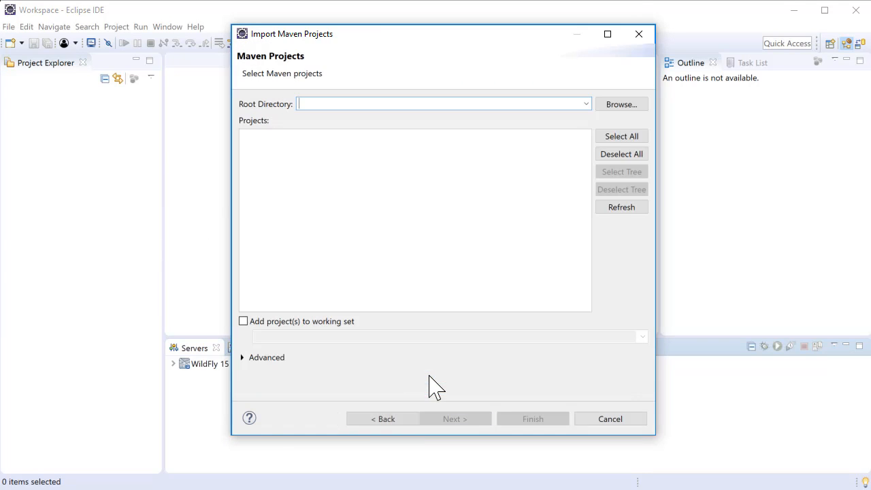
click(615, 105)
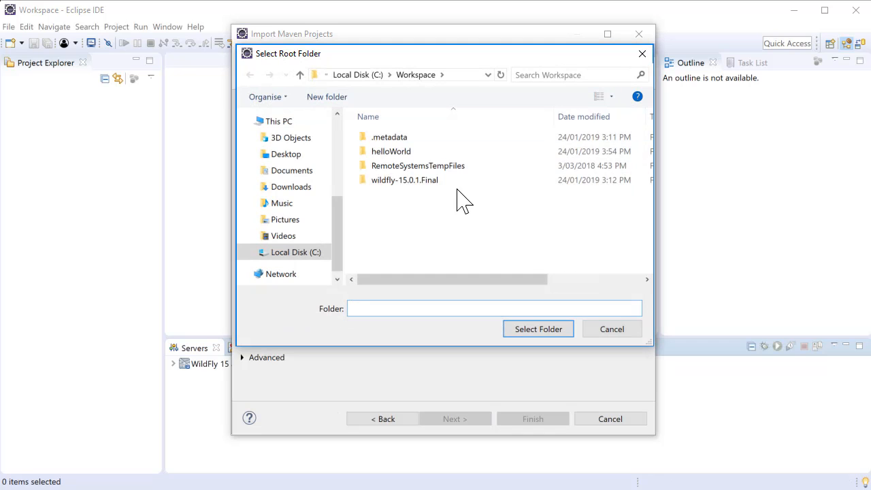
click(406, 151)
click(517, 333)
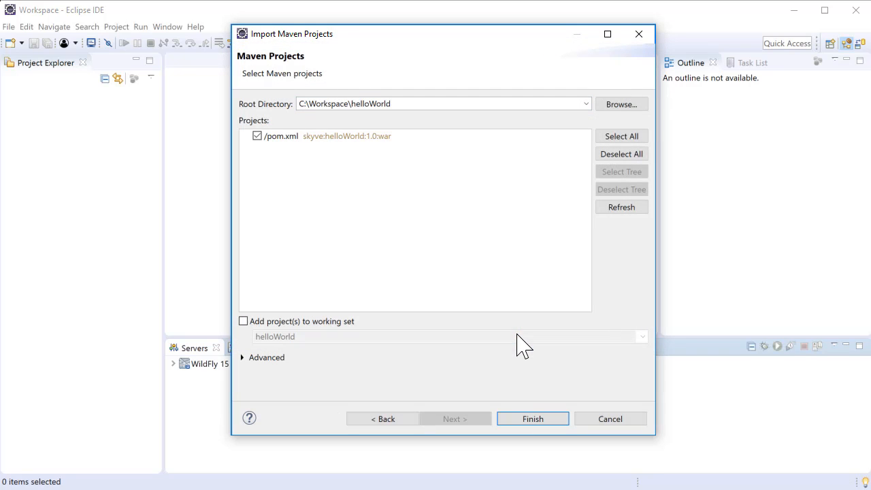
click(528, 419)
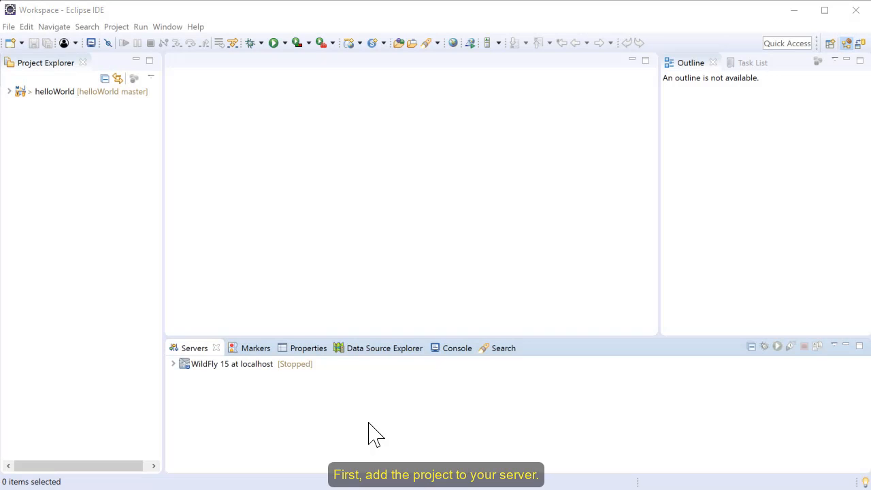
Add the helloWorld project to the configured resources of the WildFly 15 server
double_click(192, 348)
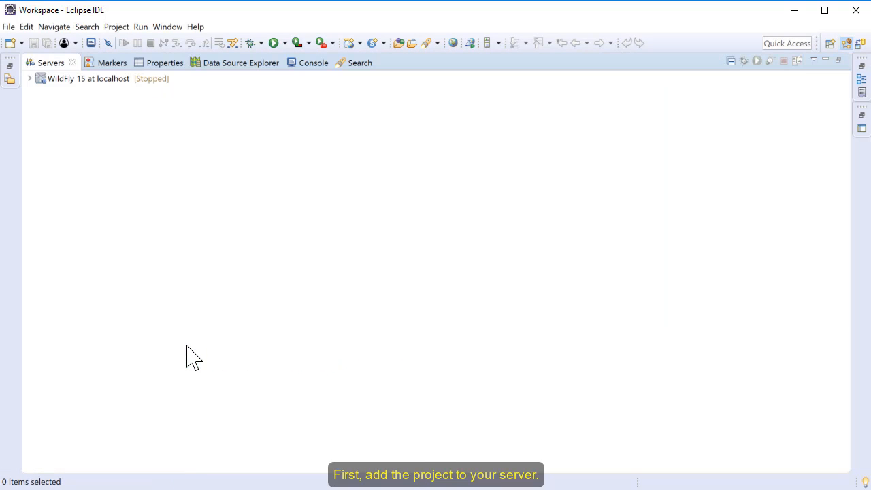
click(29, 78)
right_click(52, 80)
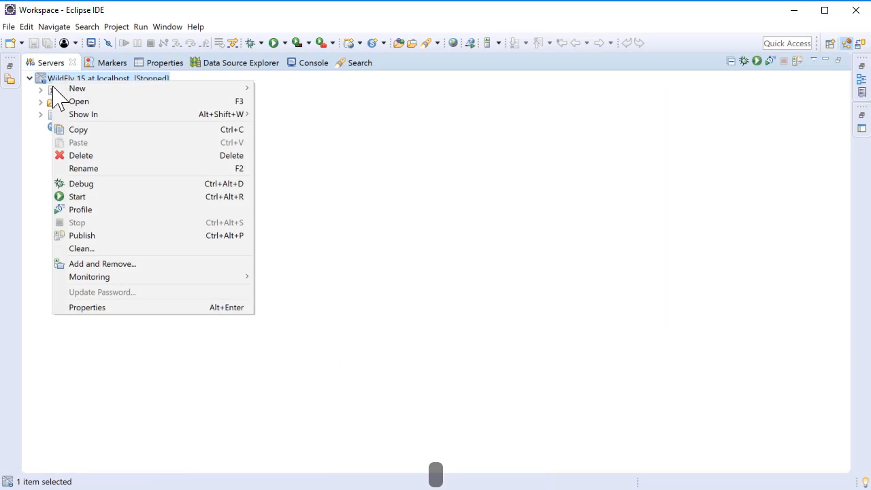
click(89, 265)
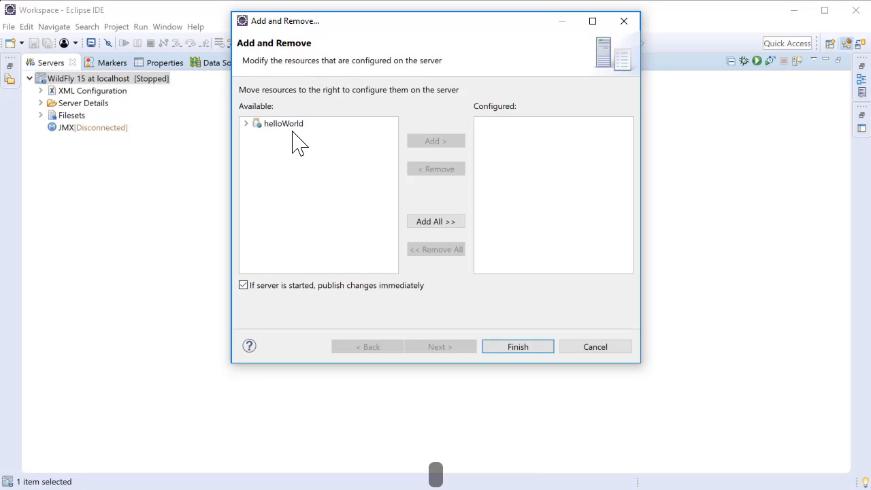
click(290, 126)
click(452, 143)
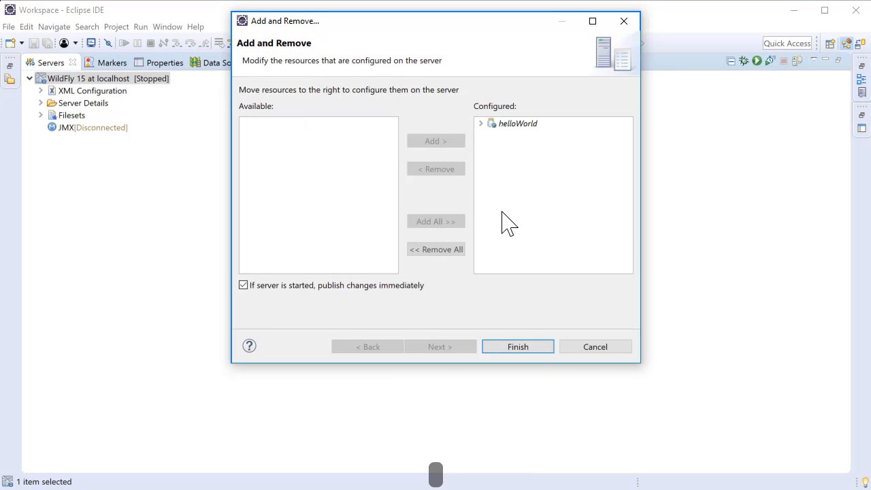
click(528, 351)
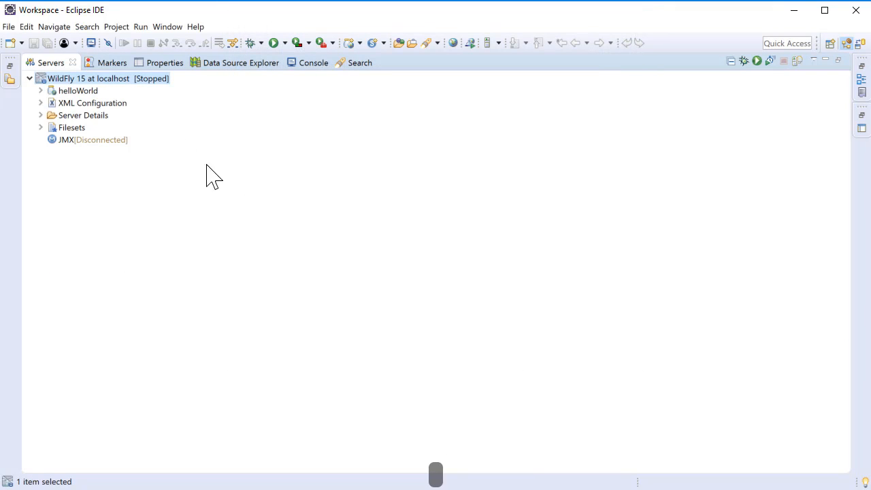
double_click(47, 65)
Copy helloWorld.json and helloWorld-ds.xml from the project's deployments folder into the WildFly server's standalone\deployments folder
click(10, 93)
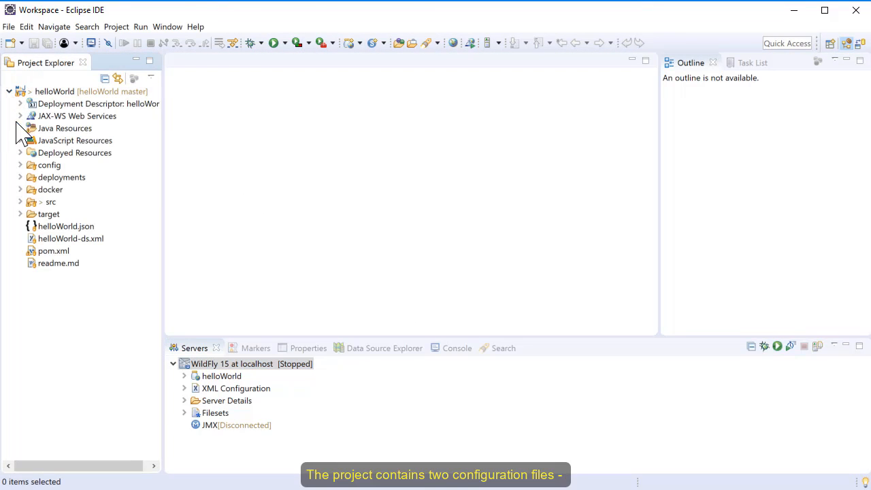
click(21, 177)
click(48, 189)
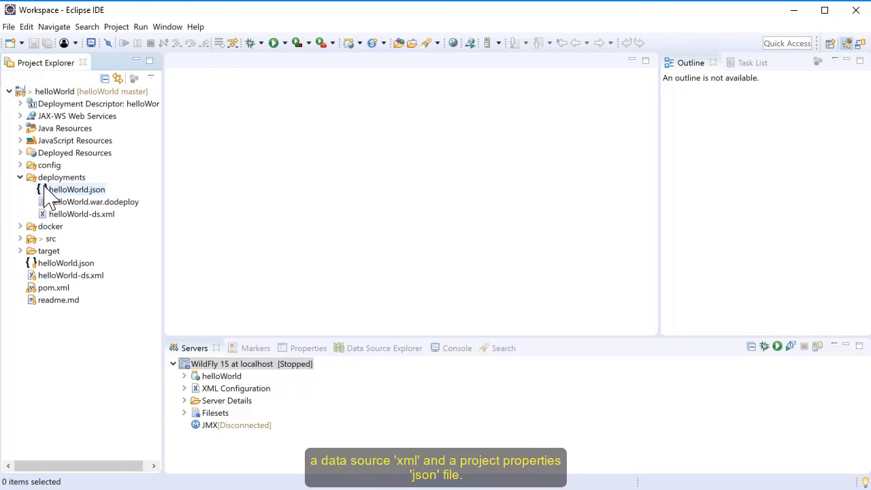
ctrl+click(66, 216)
right_click(66, 216)
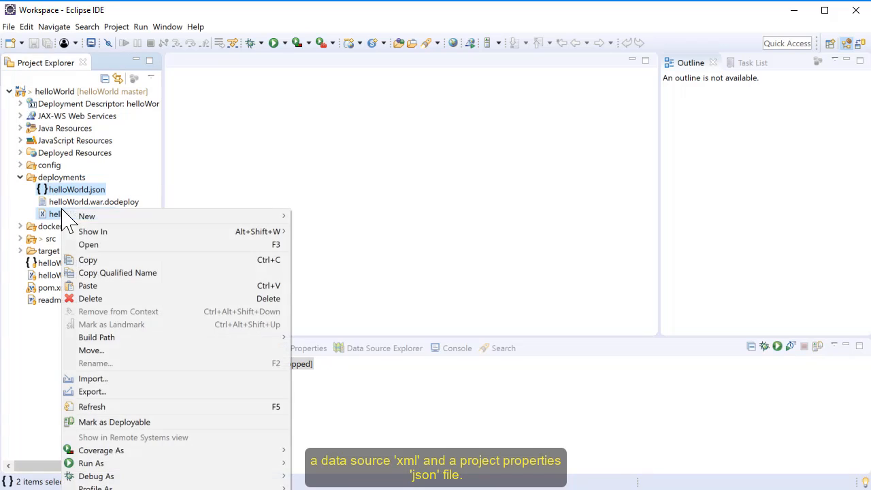
click(87, 261)
right_click(266, 368)
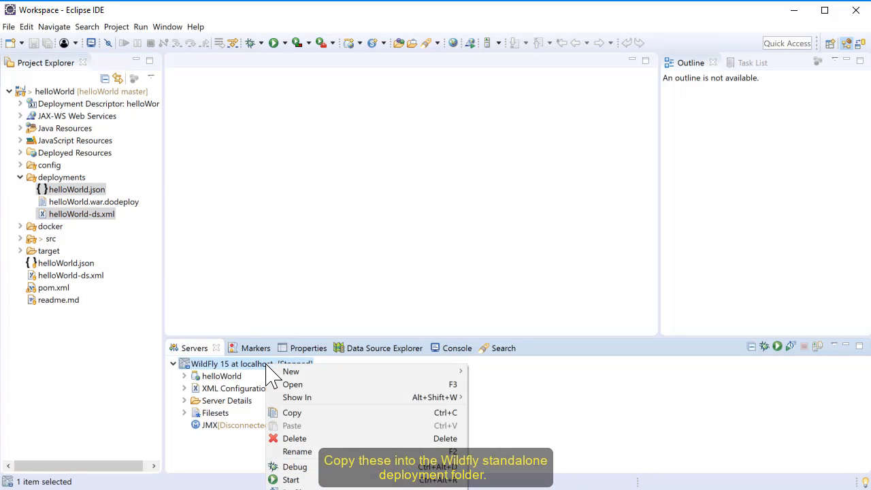
mouse_move(340, 398)
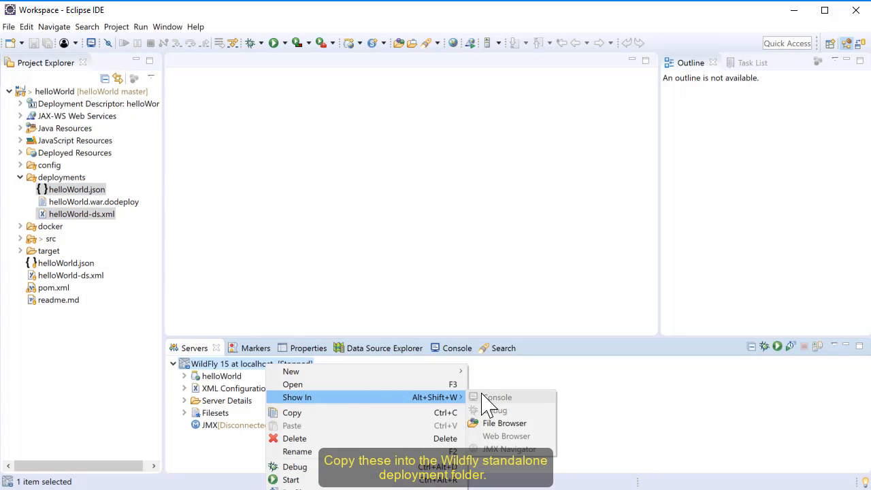
click(487, 423)
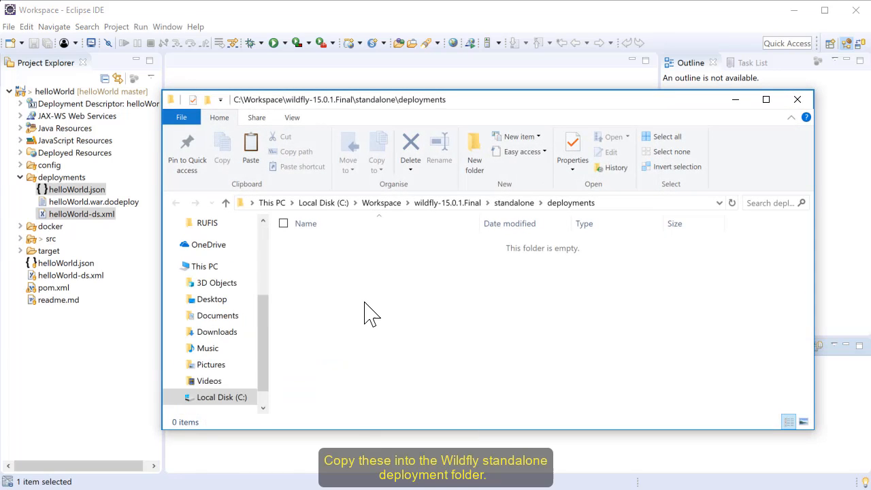
right_click(363, 311)
click(338, 397)
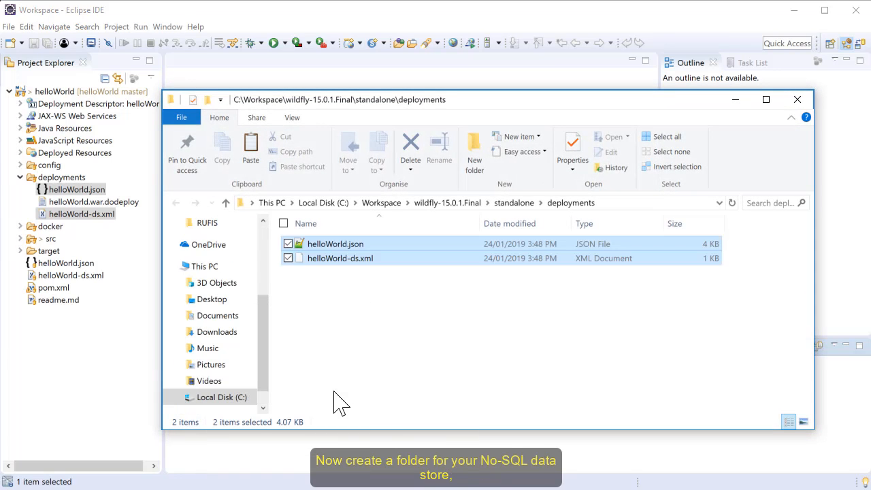
Create a new folder named content in C:\Workspace
click(374, 204)
right_click(359, 304)
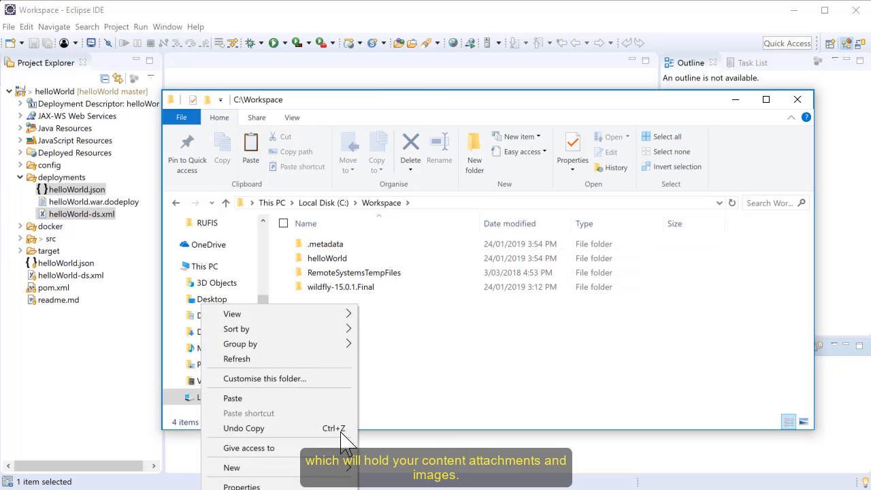
mouse_move(341, 467)
click(378, 469)
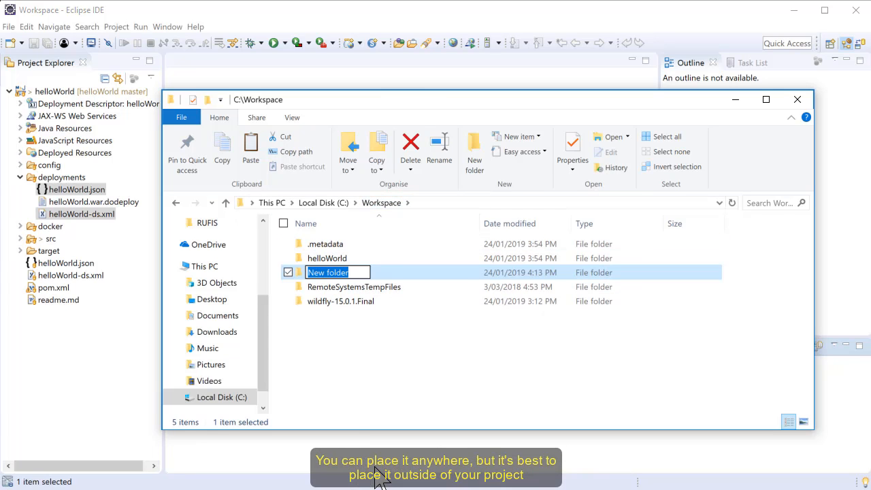
text(content)
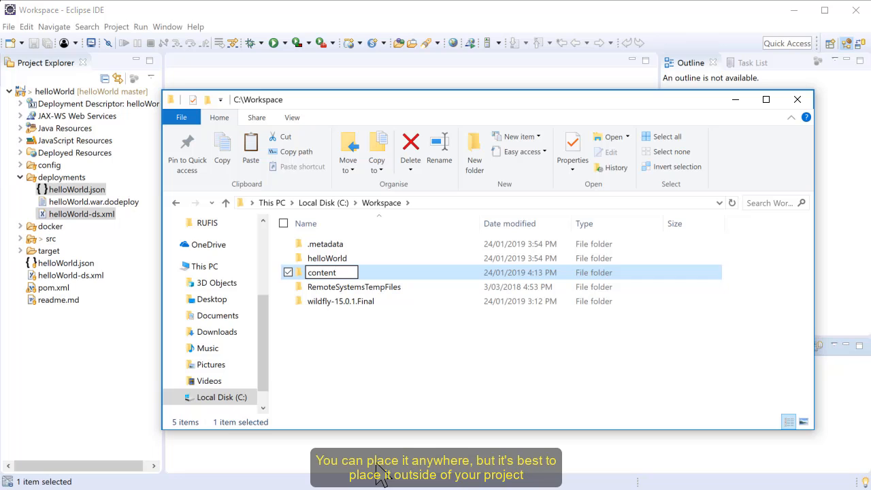
key(Return)
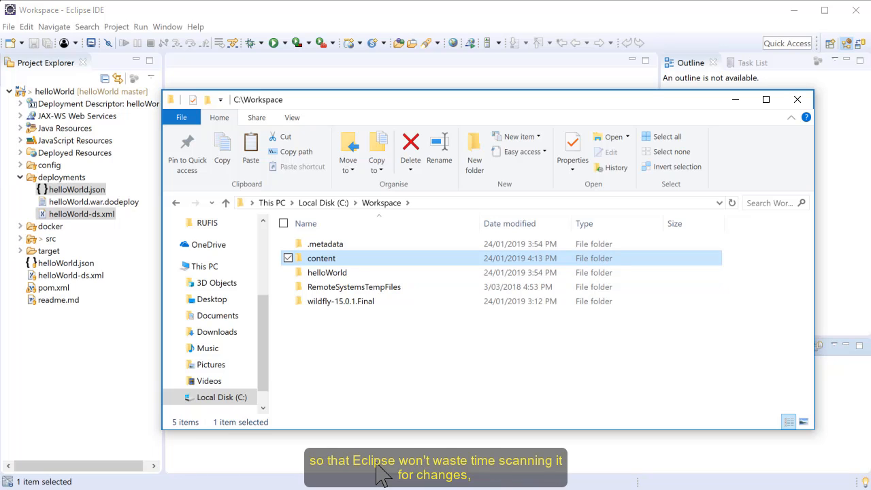
Open helloWorld.json from WildFly's standalone\deployments folder in Notepad++ and set the content directory path to "C:/Workspace/content/"
double_click(343, 302)
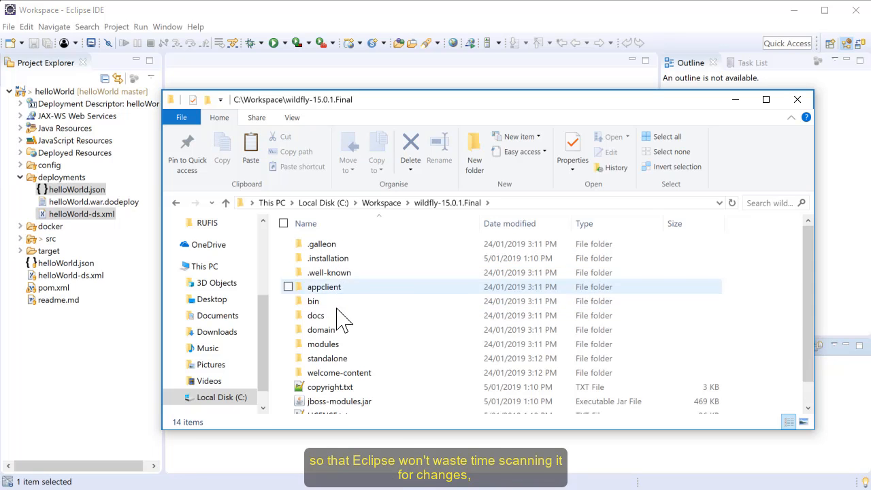
double_click(336, 368)
double_click(328, 273)
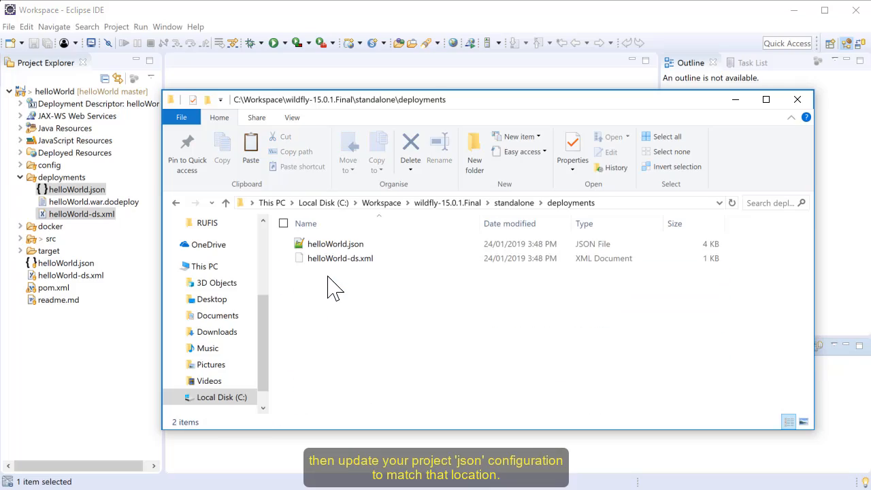
click(332, 246)
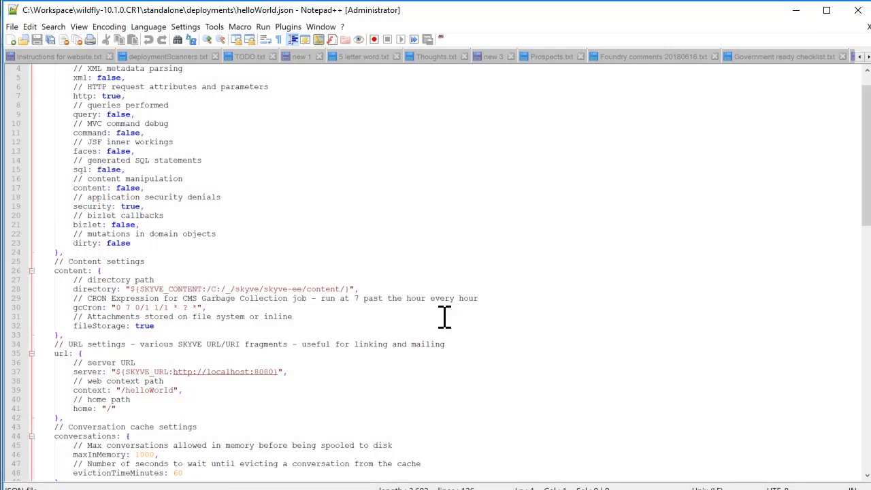
click(348, 288)
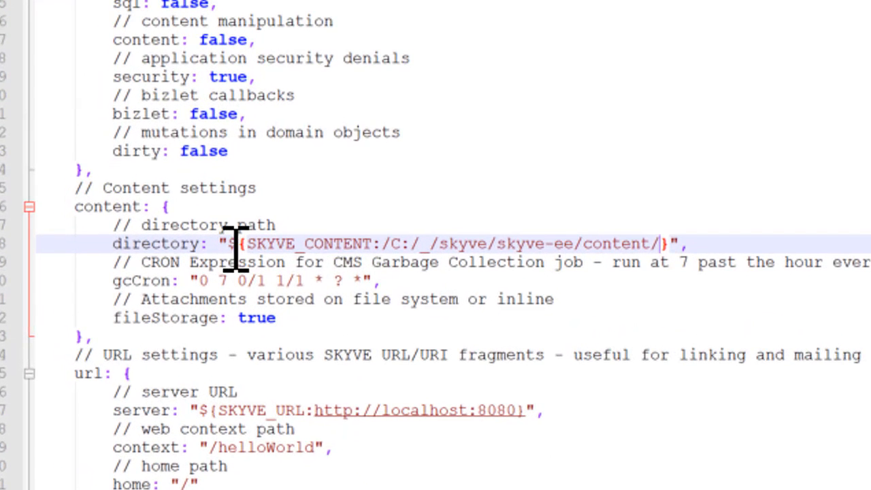
shift+click(229, 248)
key(BackSpace)
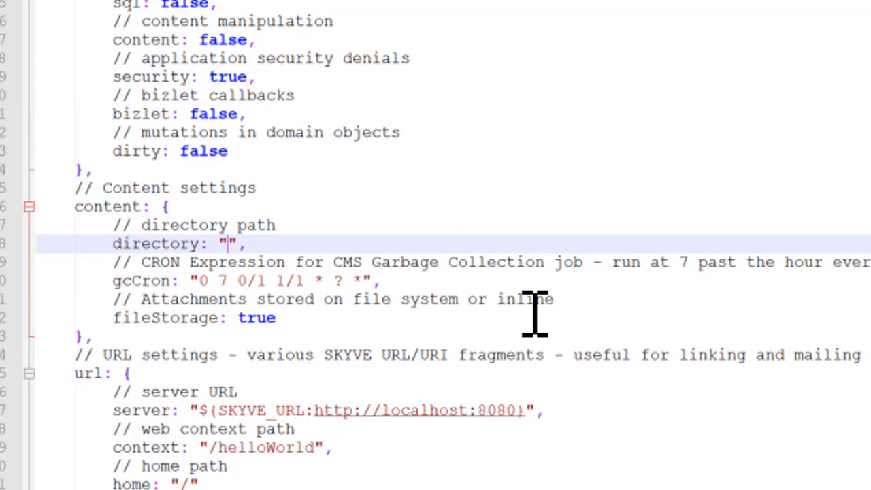
text(C:/Workspace/)
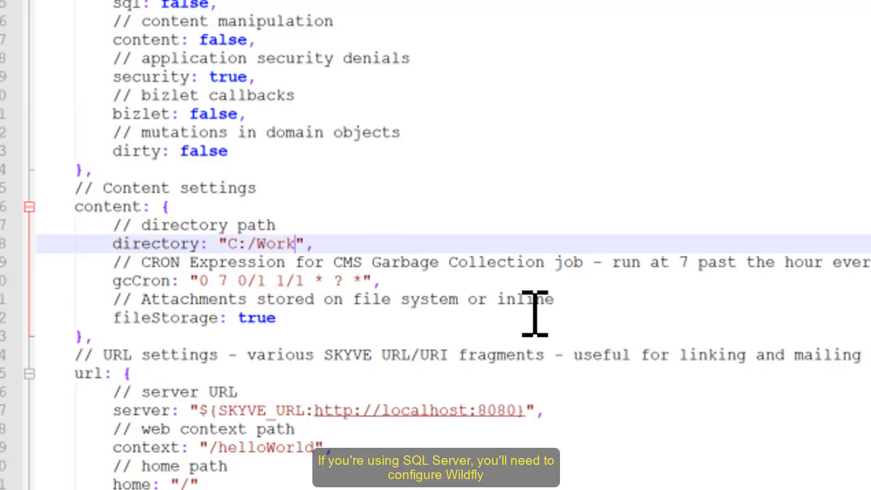
text(content/)
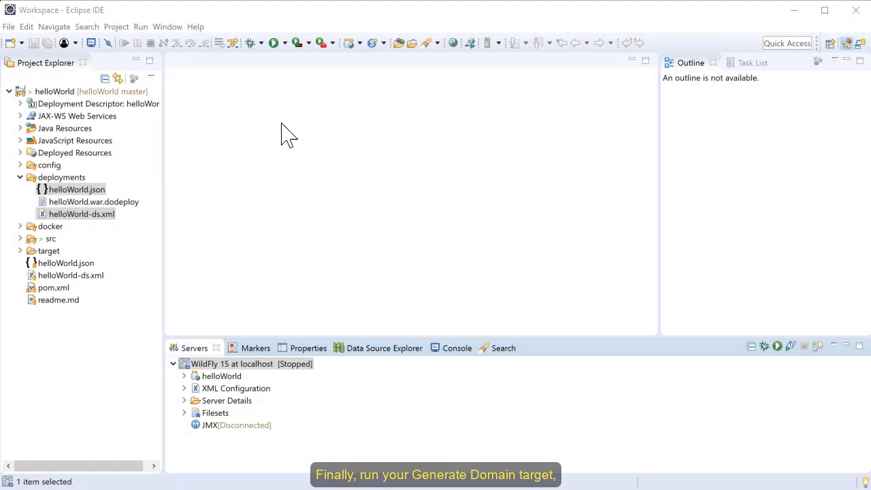
In Eclipse, run the "helloWorld - Generate Domain" Maven Build configuration
click(284, 43)
click(294, 86)
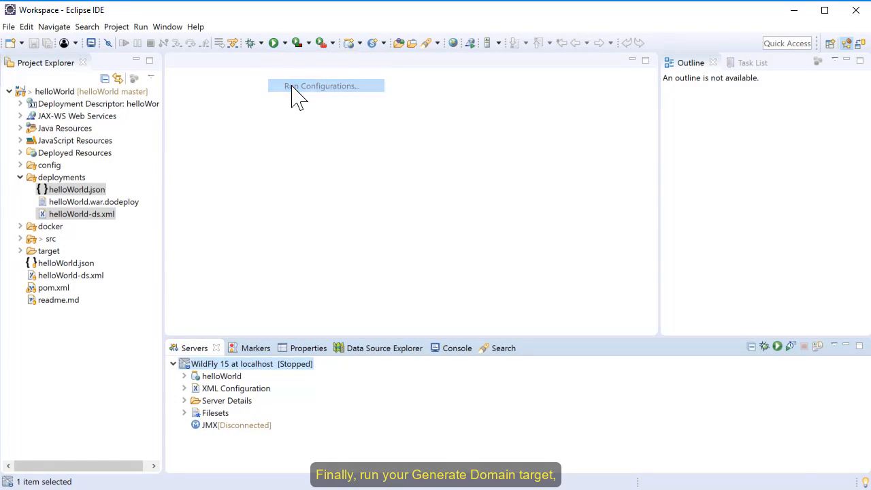
click(204, 325)
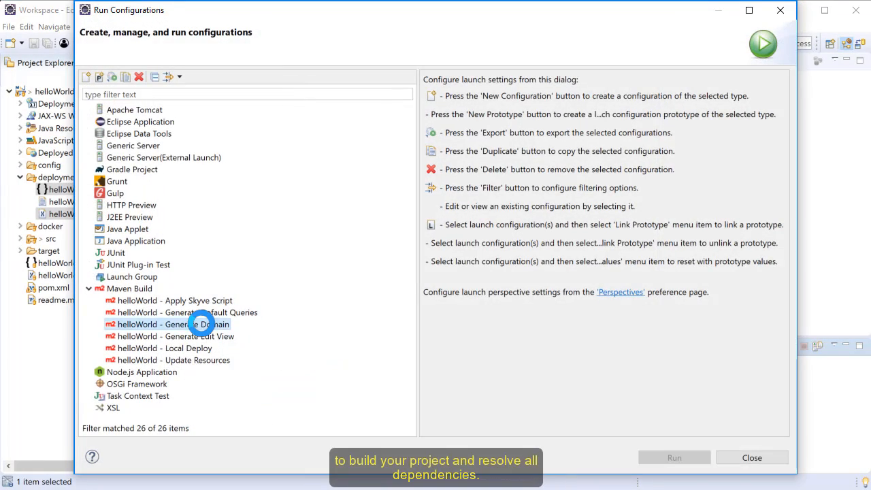
click(643, 459)
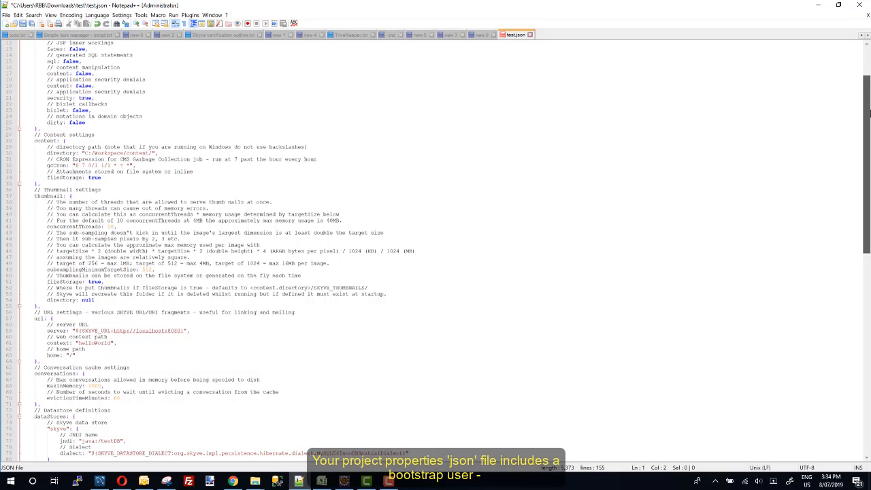
In the project's JSON file in Notepad++, replace the identifier value in the environment settings with "dev"
drag(869, 112, 869, 316)
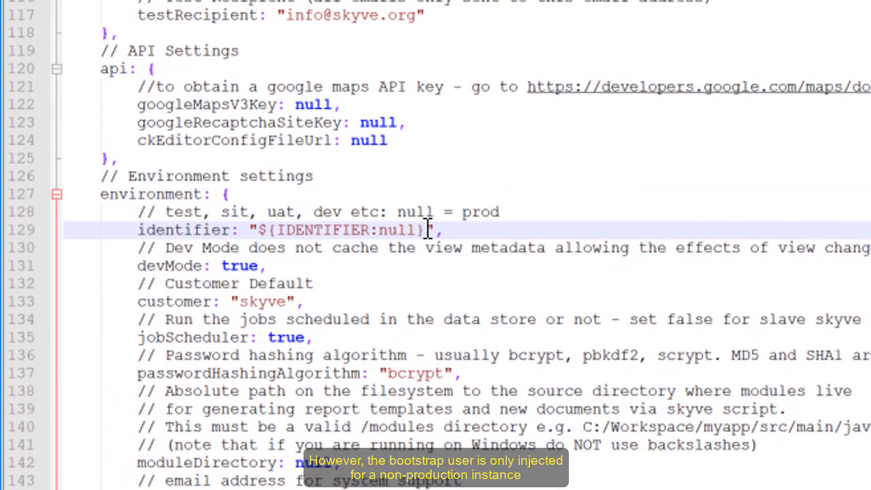
drag(258, 230, 427, 230)
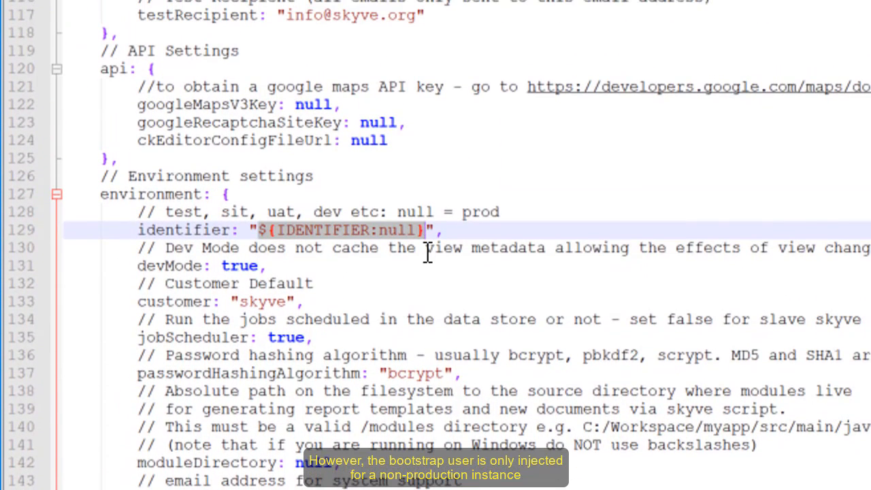
text(dev)
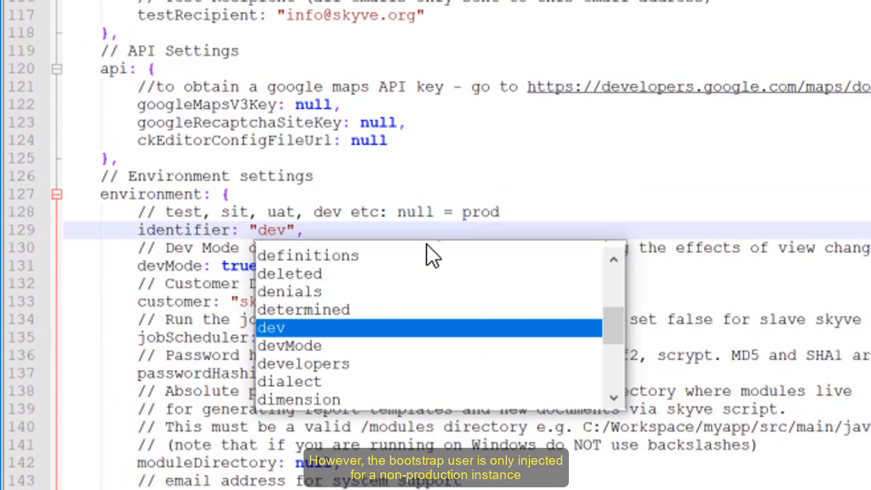
click(416, 211)
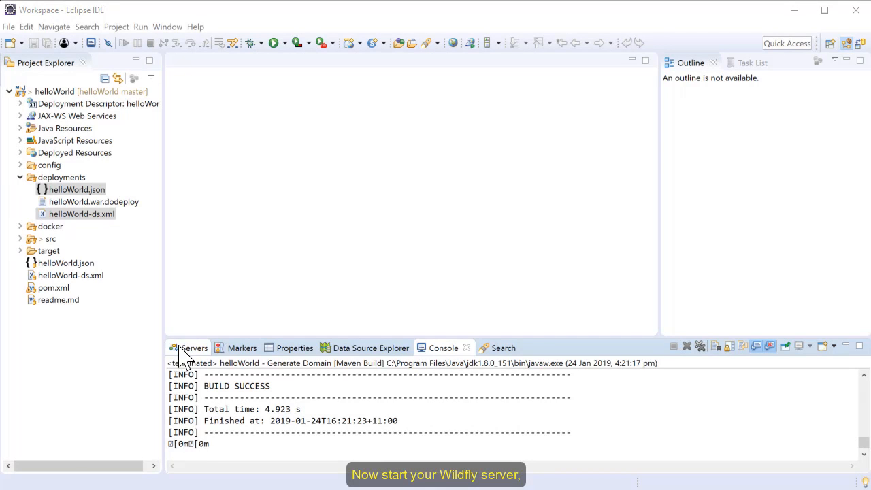
Start the WildFly 15 server in Eclipse
click(178, 347)
right_click(195, 364)
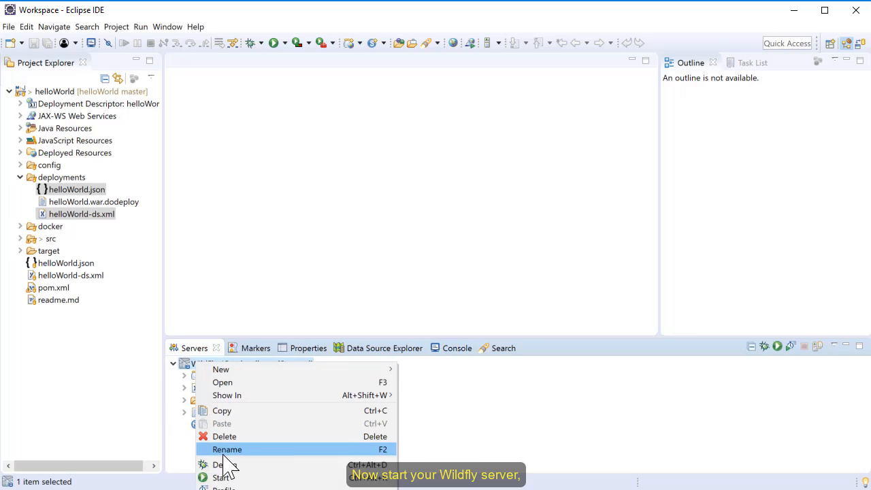
click(223, 476)
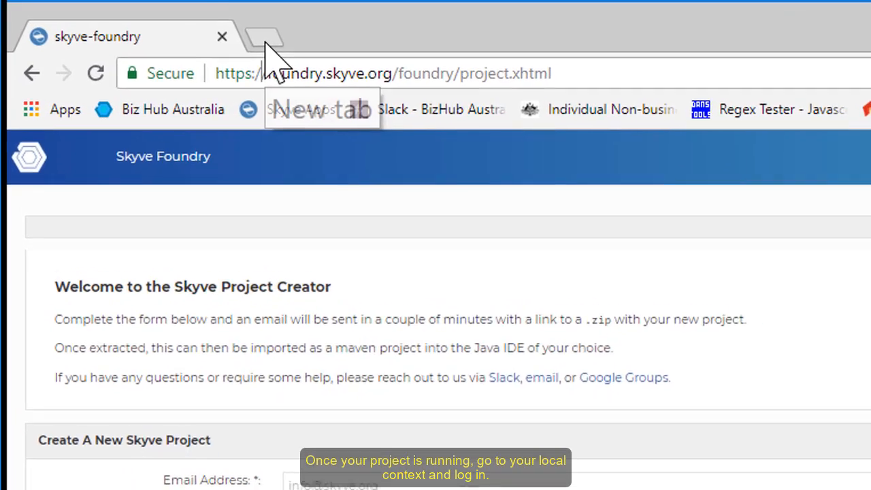
Switch to Chrome and load localhost:8080/helloWorld in a new browser tab
click(168, 25)
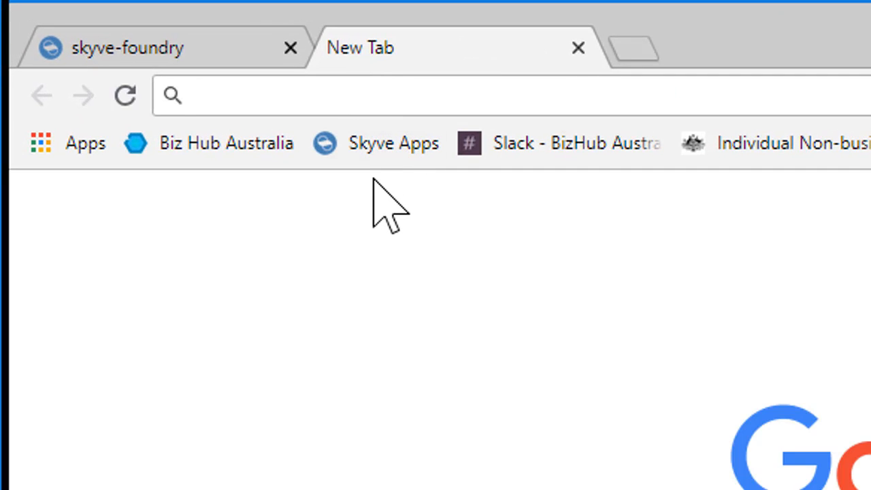
text(localhost:8080/helloWorld)
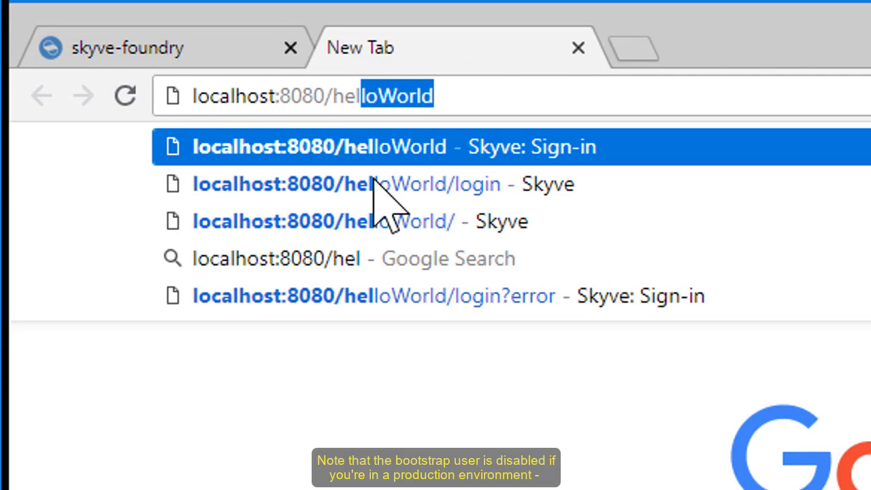
key(Return)
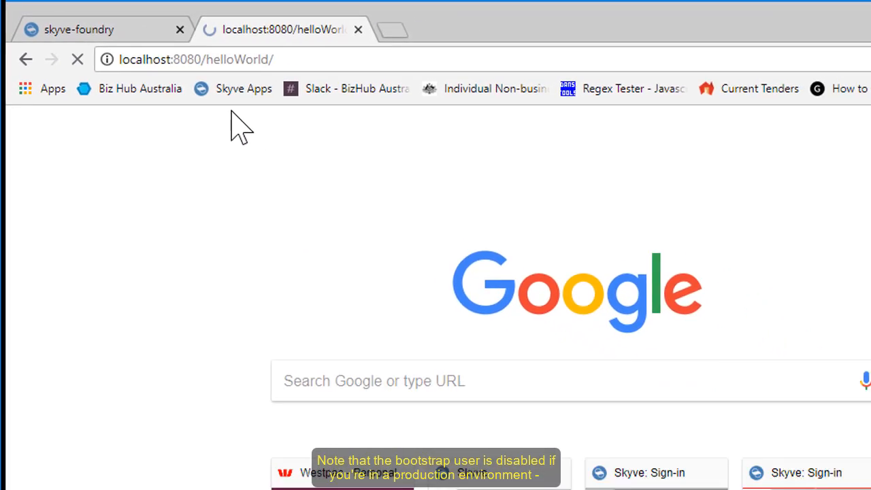
Fill in the Skyve sign-in form with the username setup and the bootstrap user's password
text(setup)
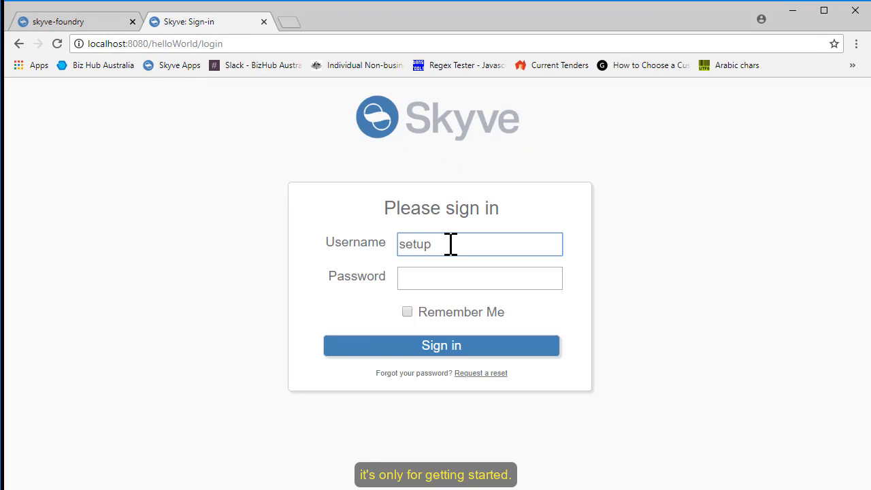
key(Tab)
text(s)
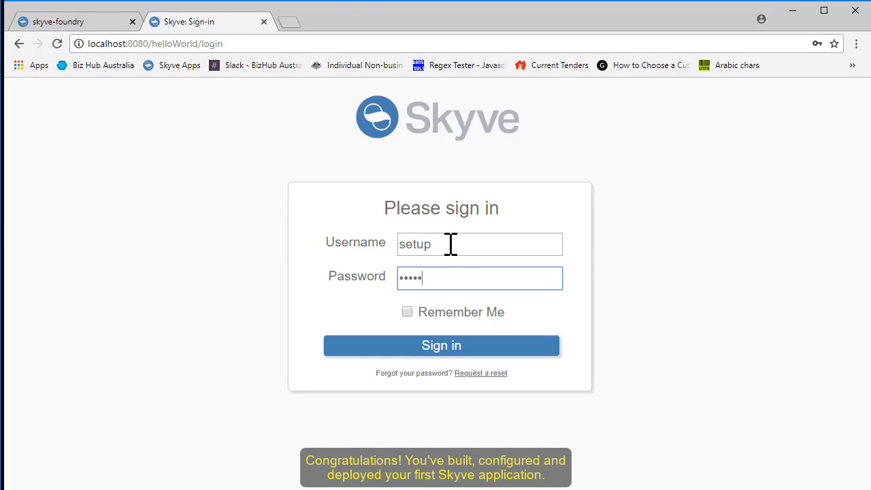